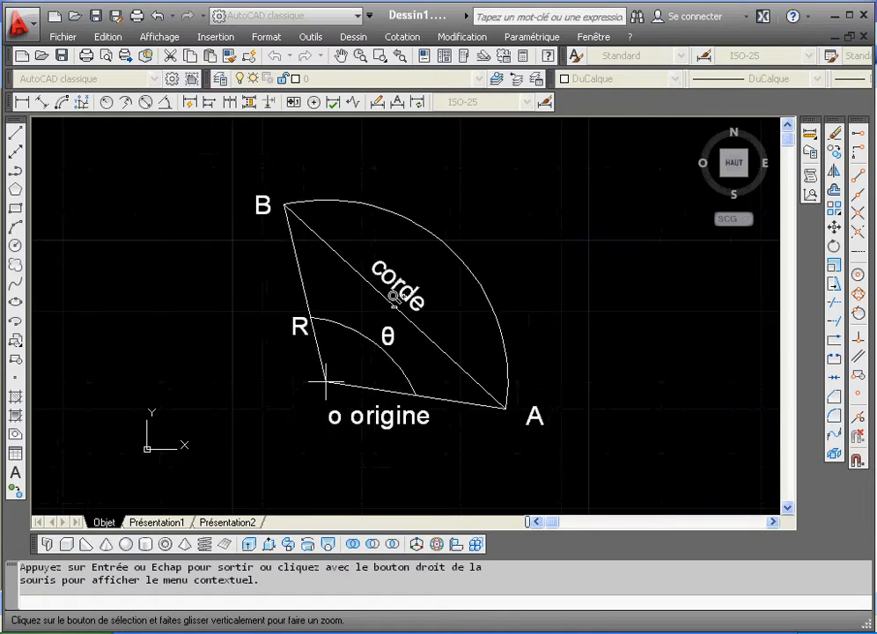
Draw a vertical line 1 unit long going down in the empty area beside the sector figure, with Ortho on.
{"action": "right_click", "coordinate": [374, 220]}
{"action": "left_click", "coordinate": [381, 222]}
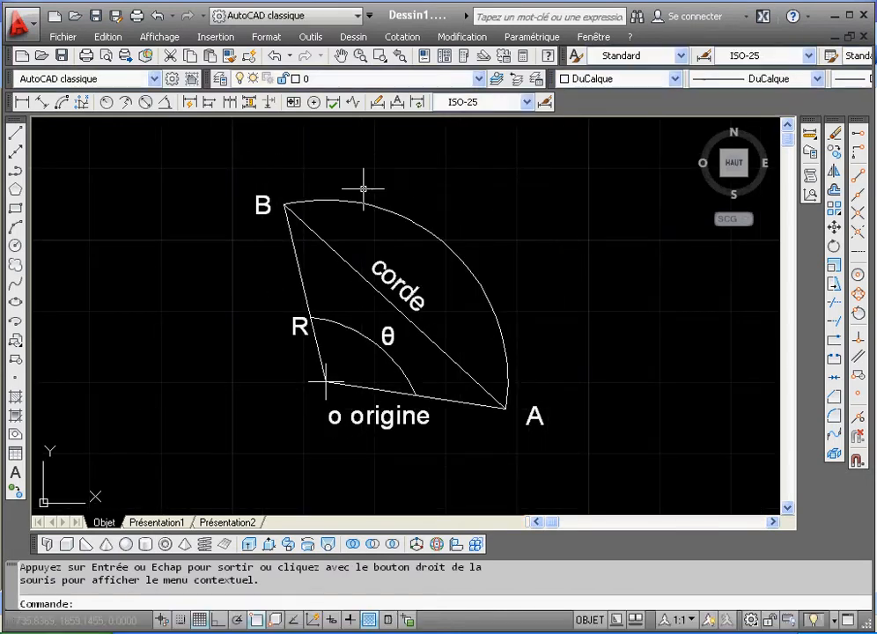
{"action": "left_click", "coordinate": [341, 55]}
{"action": "mouse_move", "coordinate": [375, 295]}
{"action": "left_mouse_down"}
{"action": "mouse_move", "coordinate": [433, 309]}
{"action": "mouse_move", "coordinate": [526, 311]}
{"action": "mouse_move", "coordinate": [544, 344]}
{"action": "mouse_move", "coordinate": [550, 336]}
{"action": "left_mouse_up"}
{"action": "right_click", "coordinate": [551, 336]}
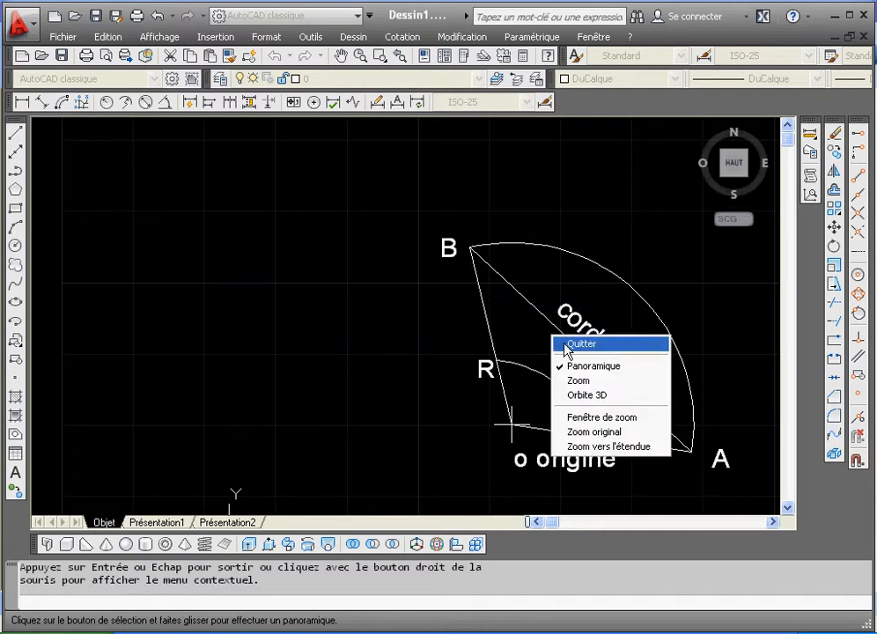
{"action": "left_click", "coordinate": [562, 342]}
{"action": "left_click", "coordinate": [15, 133]}
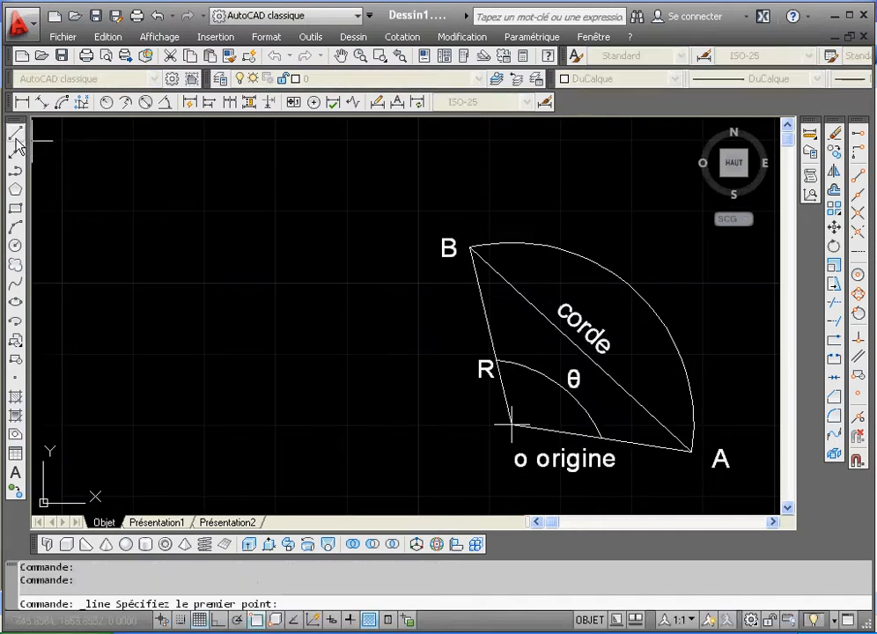
{"action": "left_click", "coordinate": [159, 227]}
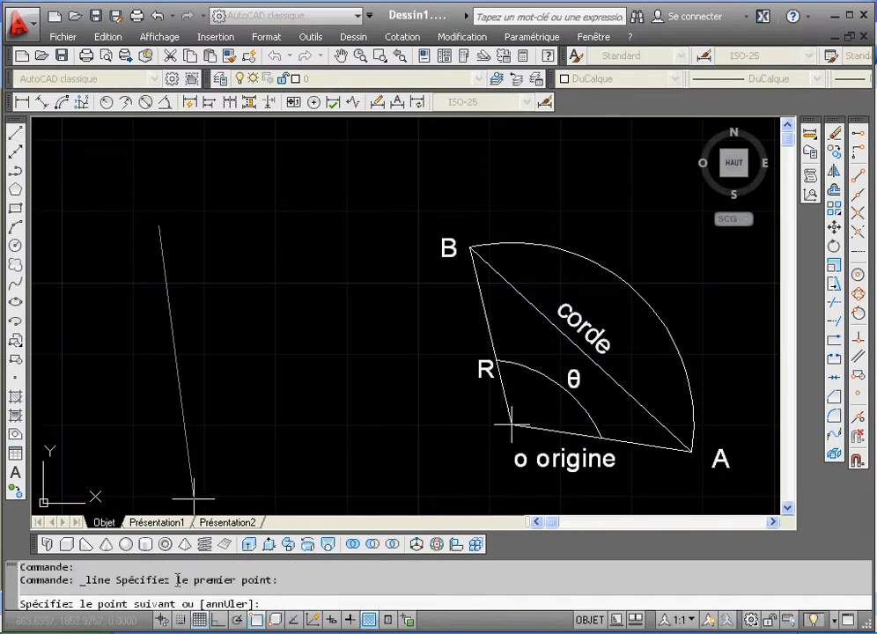
{"action": "left_click", "coordinate": [218, 620]}
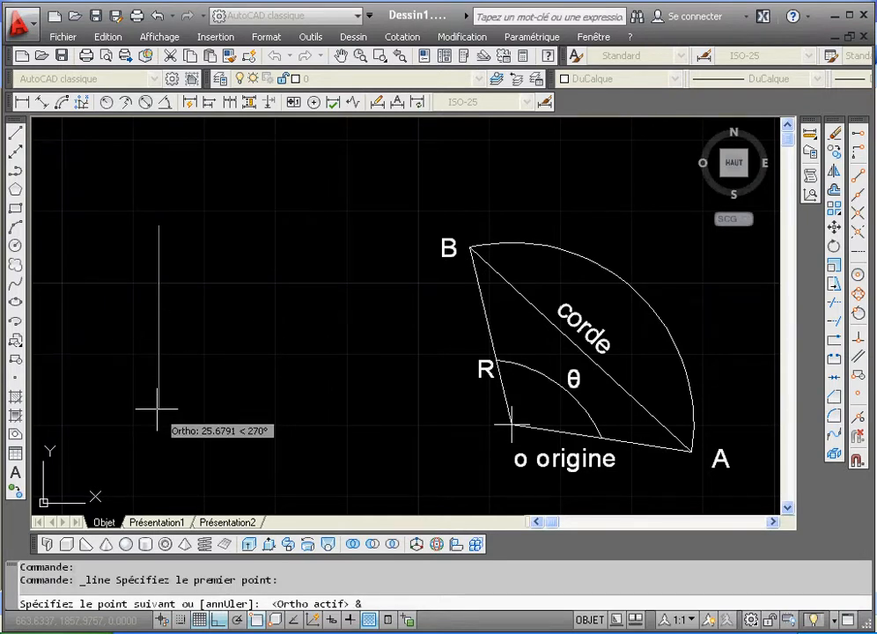
{"action": "key", "text": "BackSpace"}
{"action": "key", "text": "Caps_Lock"}
{"action": "type", "text": "1"}
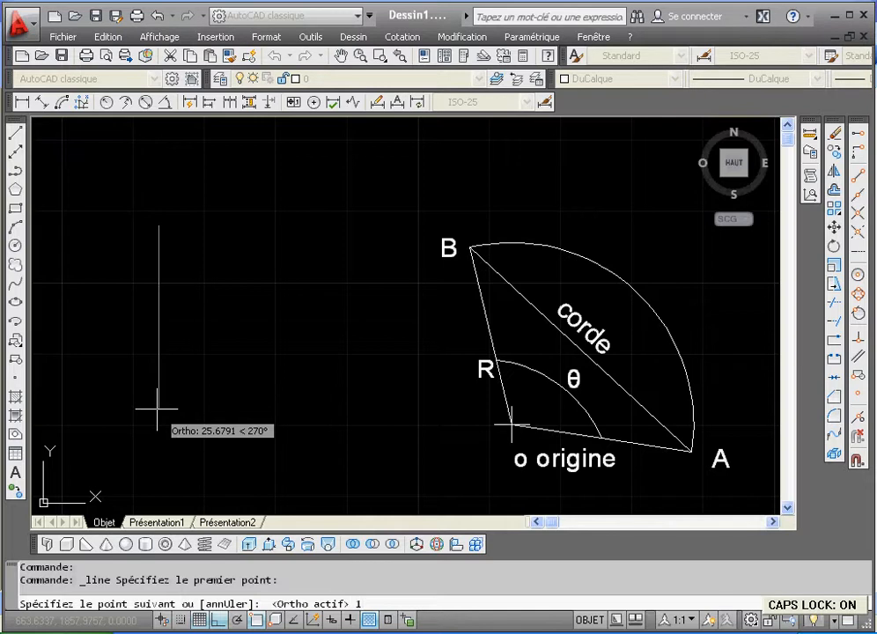
{"action": "key", "text": "Return"}
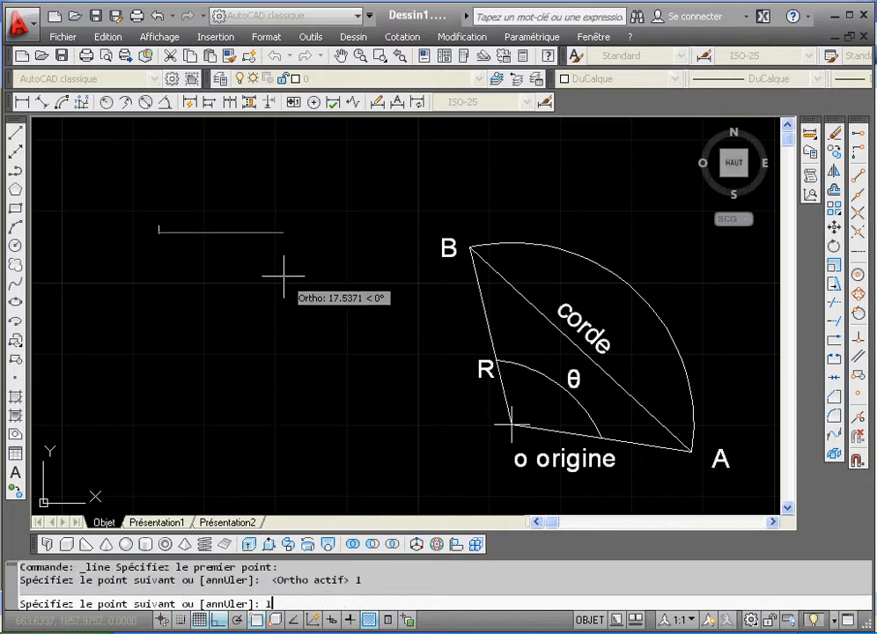
Continue from the vertical line's lower end with a horizontal line 1 unit long to the right, and finish the line.
{"action": "type", "text": "1"}
{"action": "key", "text": "Return"}
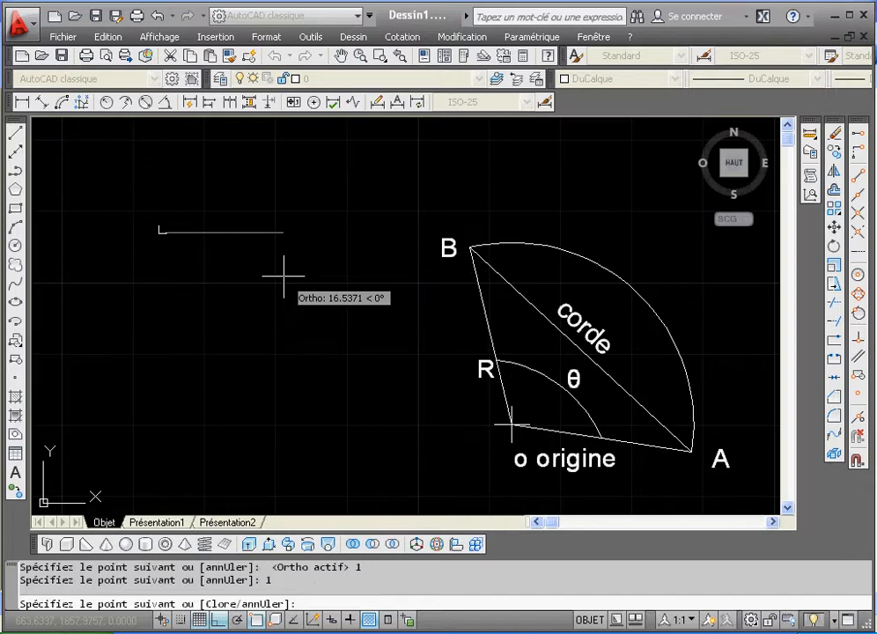
{"action": "key", "text": "Return"}
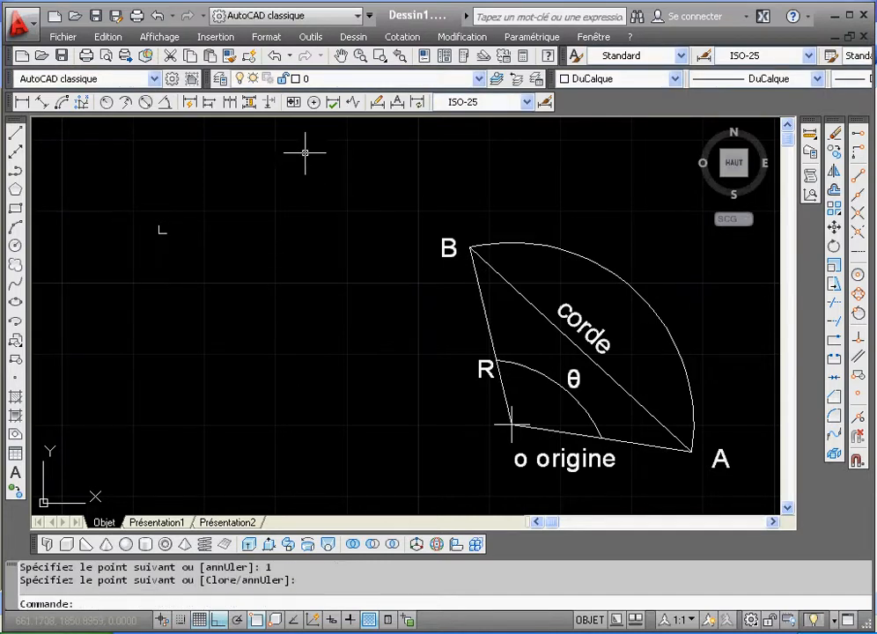
Zoom in closely on the small L shape formed by the two 1-unit lines.
{"action": "left_click", "coordinate": [380, 56]}
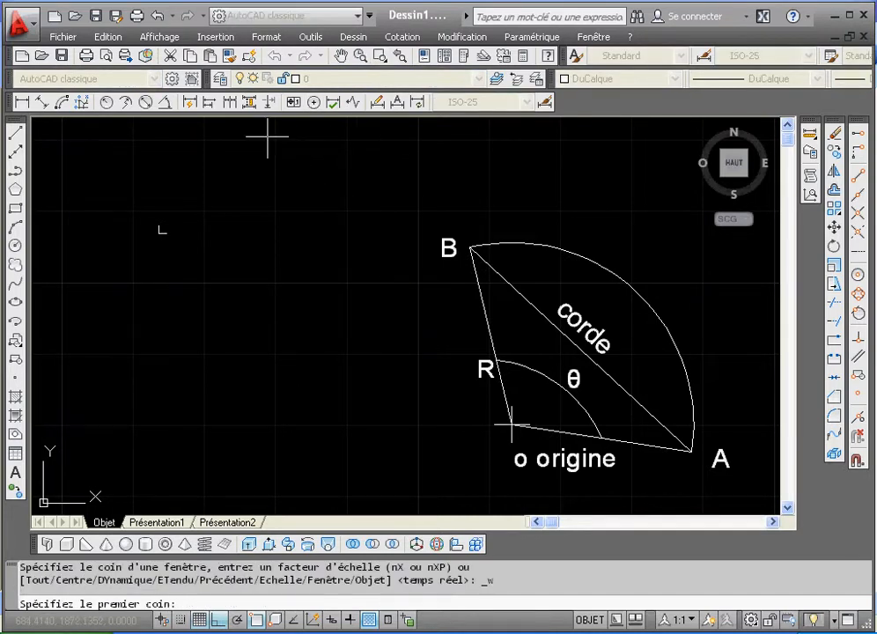
{"action": "left_click", "coordinate": [131, 179]}
{"action": "left_click", "coordinate": [626, 389]}
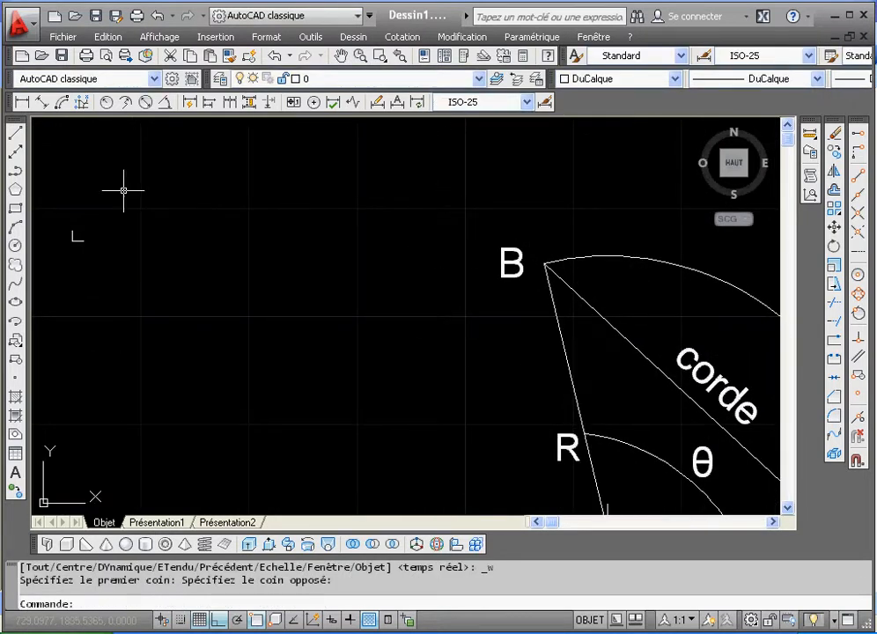
{"action": "left_click", "coordinate": [360, 56]}
{"action": "left_click_drag", "start_coordinate": [323, 227], "coordinate": [380, 349]}
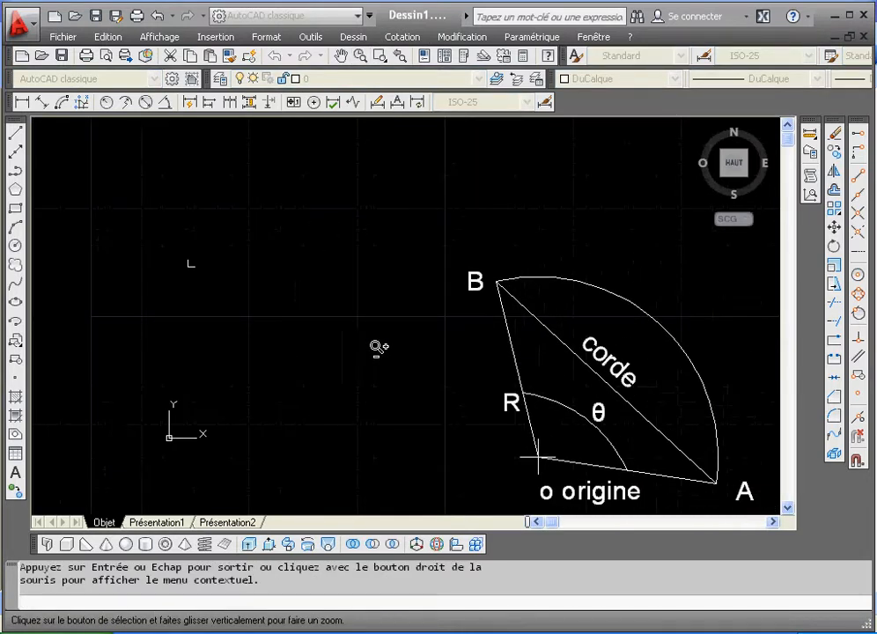
{"action": "right_click", "coordinate": [408, 345]}
{"action": "left_click", "coordinate": [422, 351]}
{"action": "left_click", "coordinate": [379, 55]}
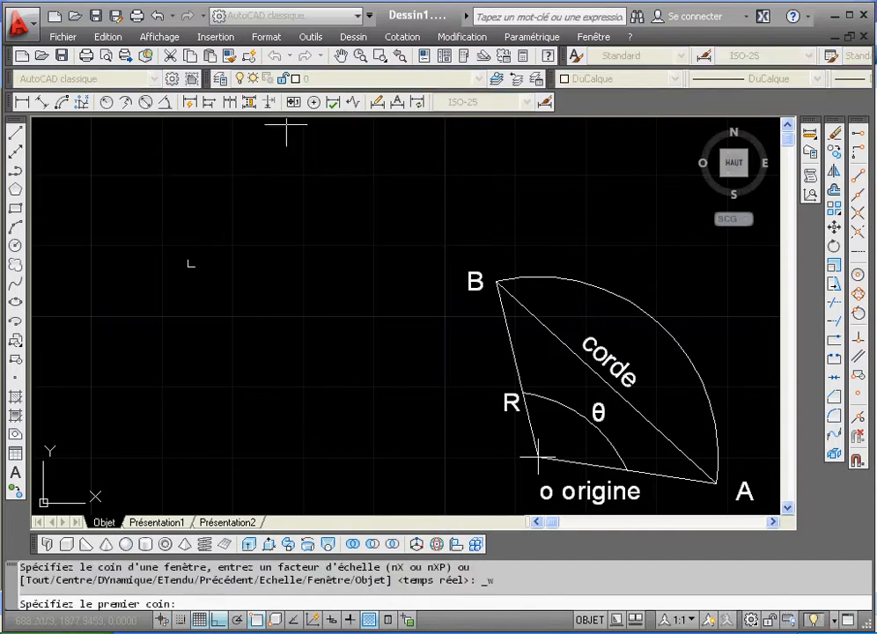
{"action": "left_click", "coordinate": [165, 241]}
{"action": "left_click", "coordinate": [223, 298]}
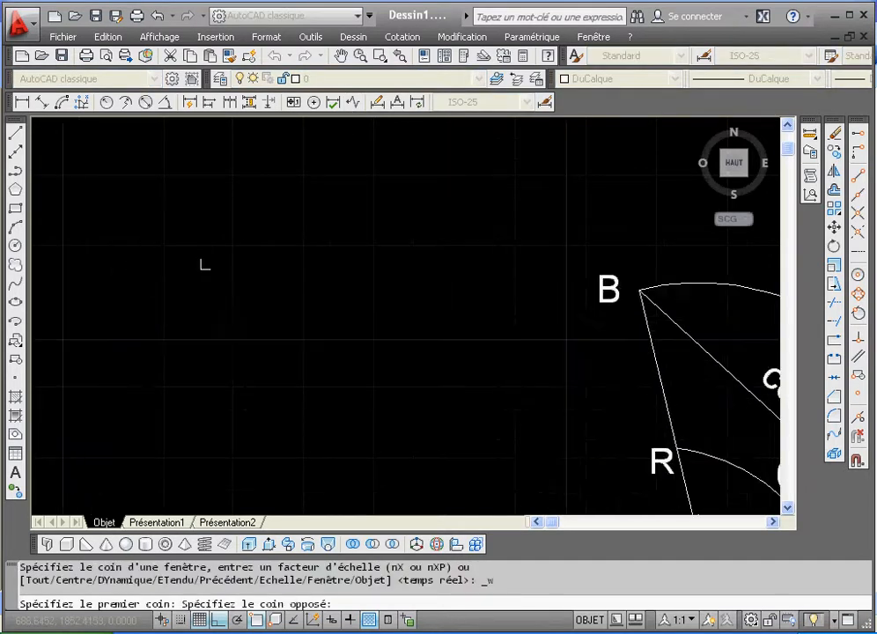
{"action": "left_click", "coordinate": [380, 55]}
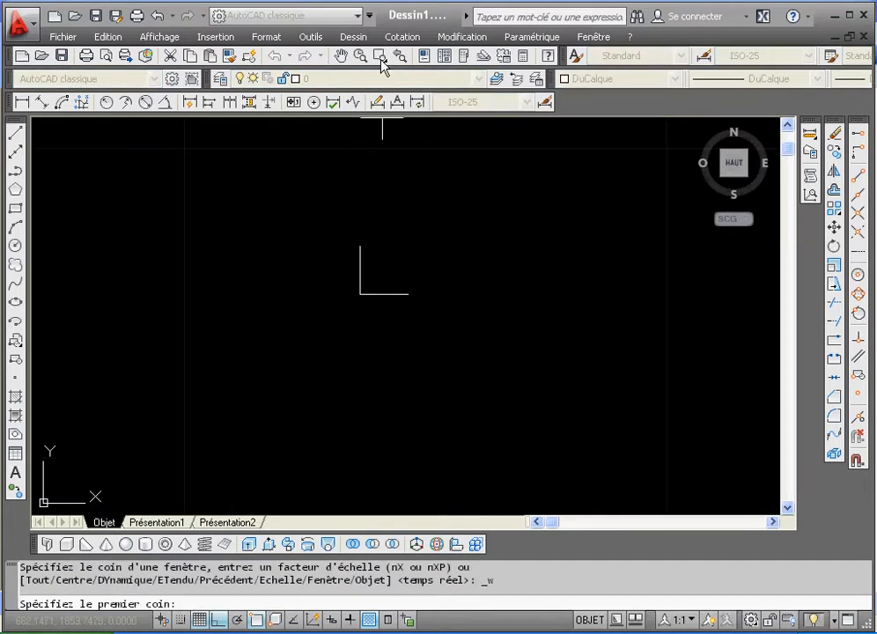
{"action": "left_click", "coordinate": [321, 221]}
{"action": "left_click", "coordinate": [417, 309]}
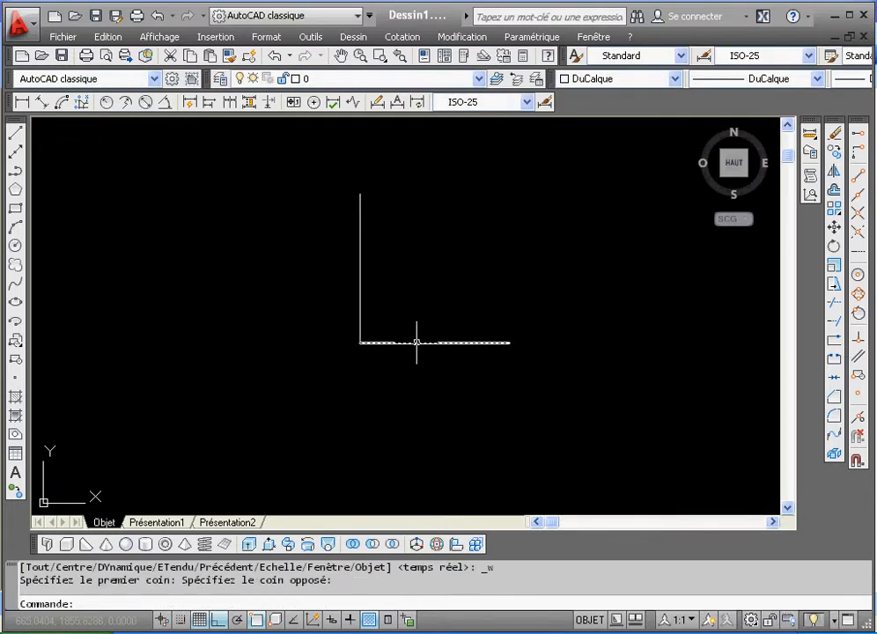
Draw an arc from the horizontal line's free end, centred on the L's corner, with an included angle of 90.
{"action": "left_click", "coordinate": [17, 228]}
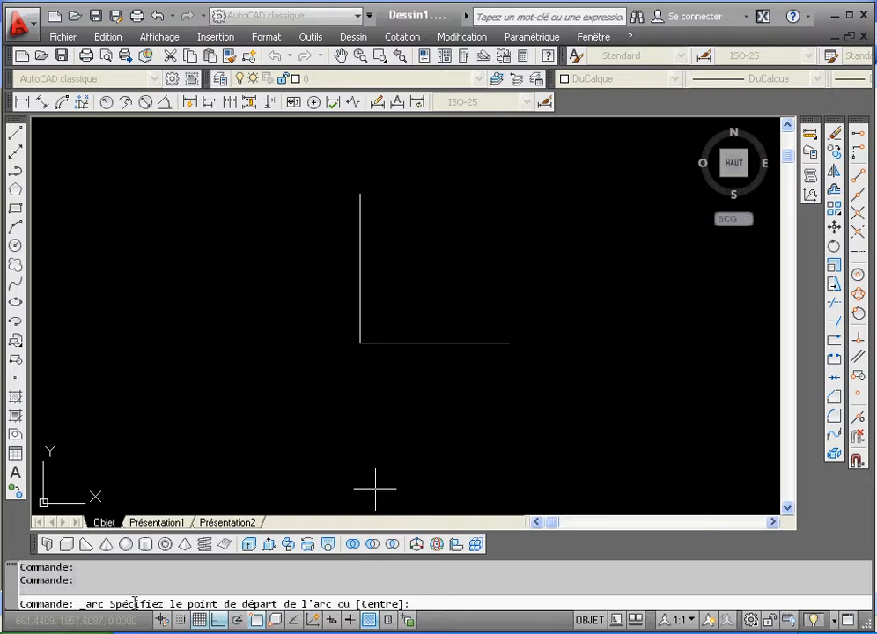
{"action": "left_click", "coordinate": [508, 343]}
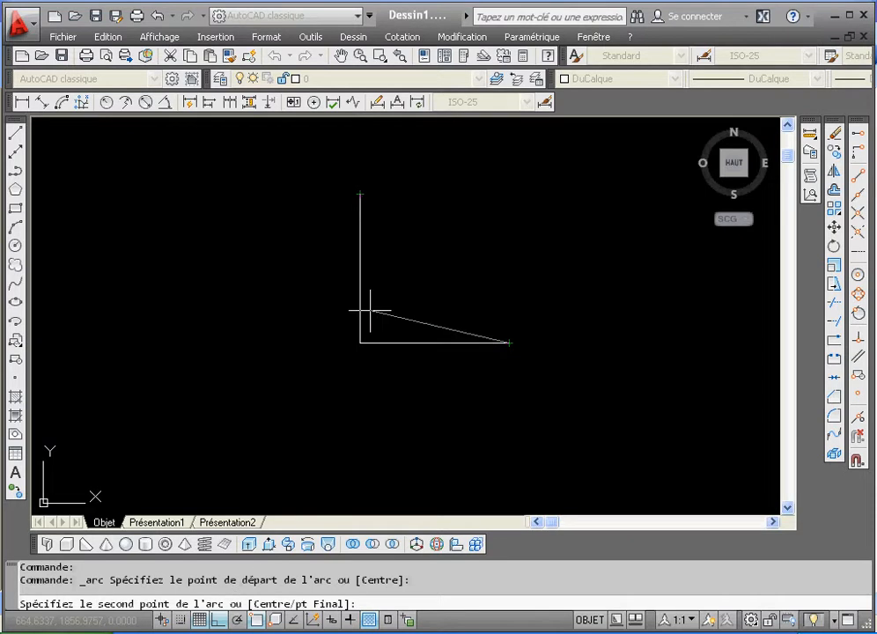
{"action": "right_click", "coordinate": [497, 192]}
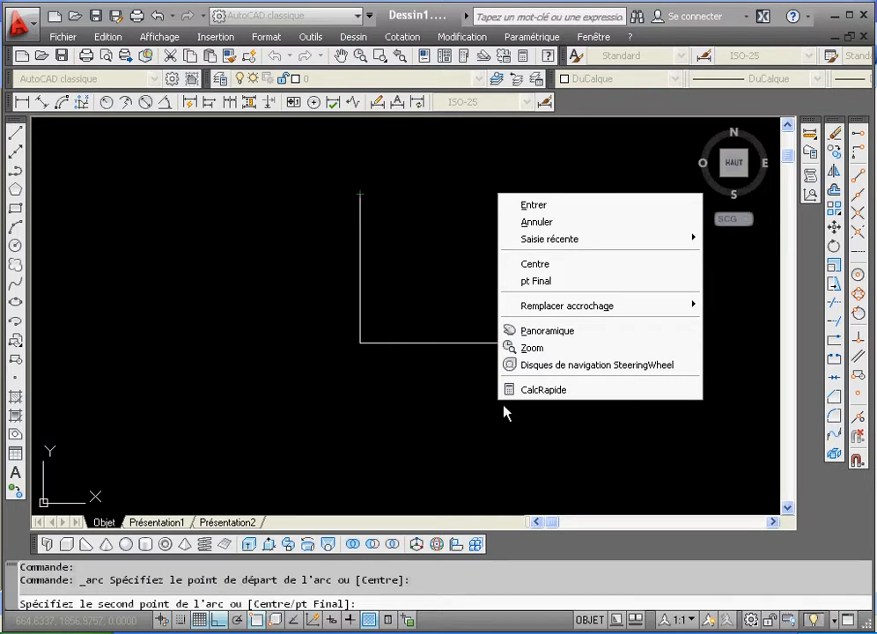
{"action": "left_click", "coordinate": [536, 266]}
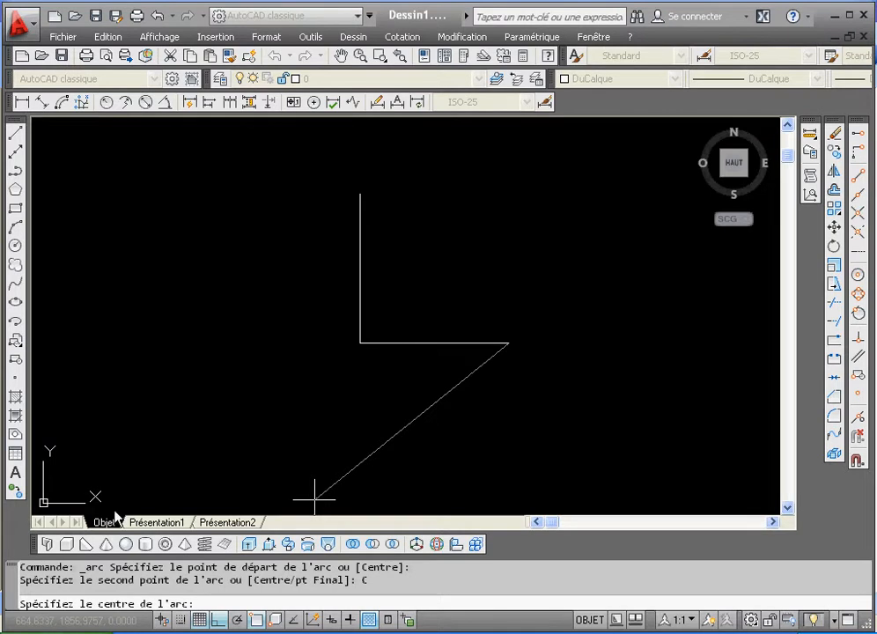
{"action": "left_click", "coordinate": [359, 343]}
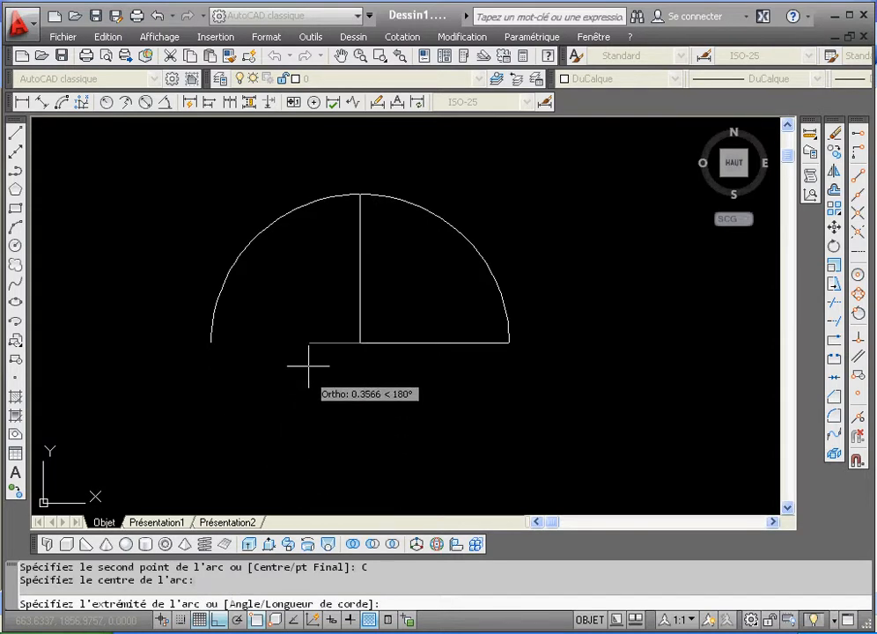
{"action": "right_click", "coordinate": [311, 339]}
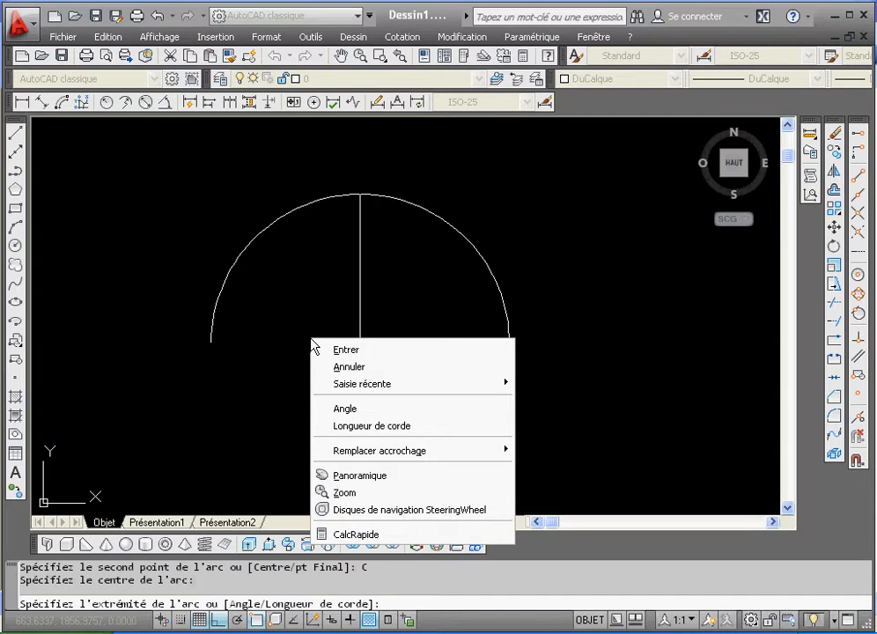
{"action": "left_click", "coordinate": [362, 410]}
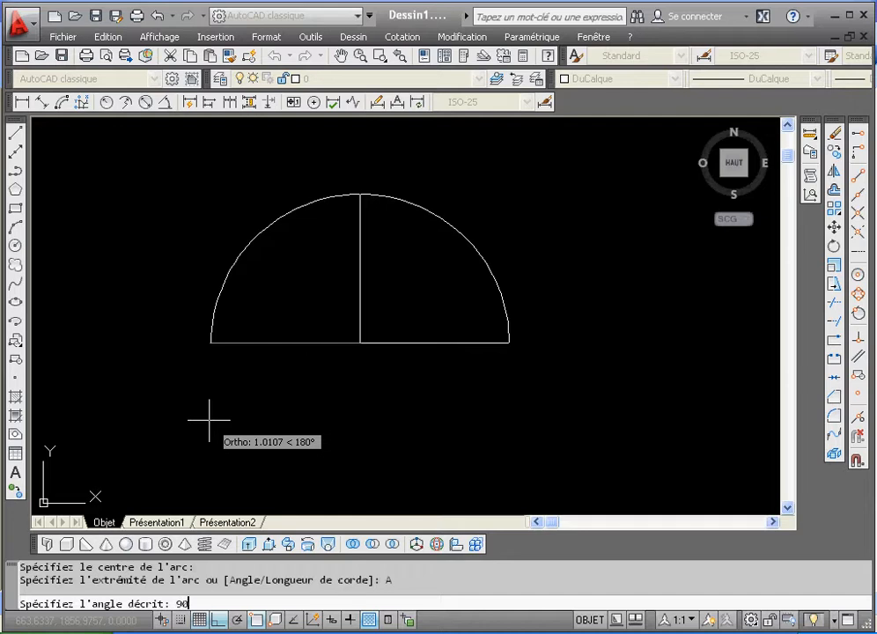
{"action": "key", "text": "Return"}
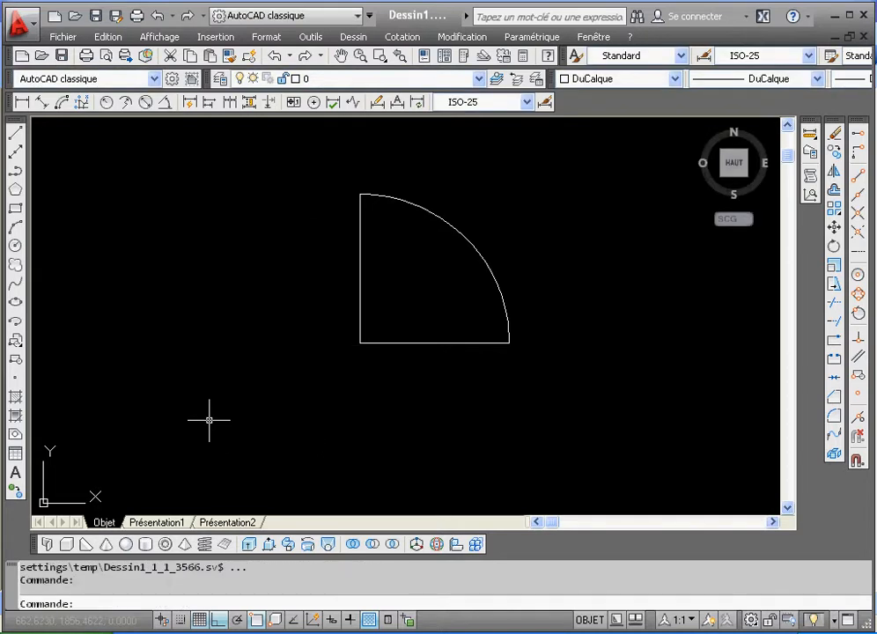
Copy the two straight lines about 1.8 units to the left of the quarter sector, using their corner as base point.
{"action": "left_click", "coordinate": [836, 155]}
{"action": "left_click", "coordinate": [428, 296]}
{"action": "left_click", "coordinate": [336, 376]}
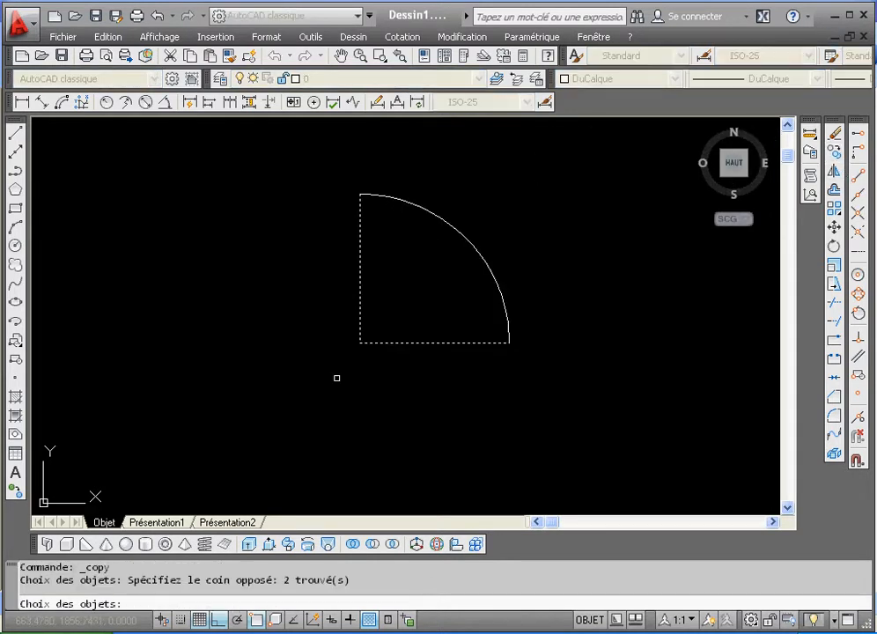
{"action": "key", "text": "Return"}
{"action": "left_click", "coordinate": [359, 342]}
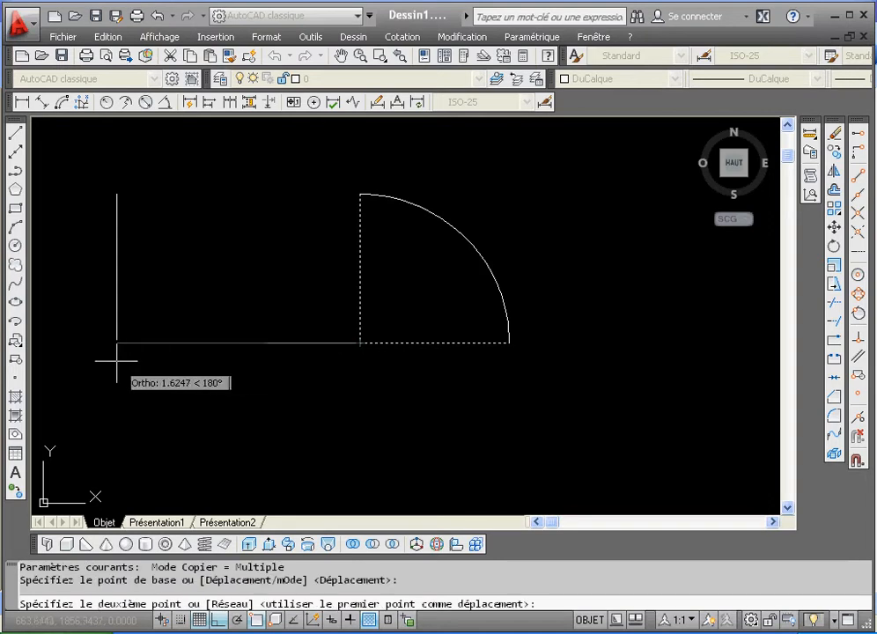
{"action": "left_click", "coordinate": [90, 359]}
{"action": "right_click", "coordinate": [268, 306]}
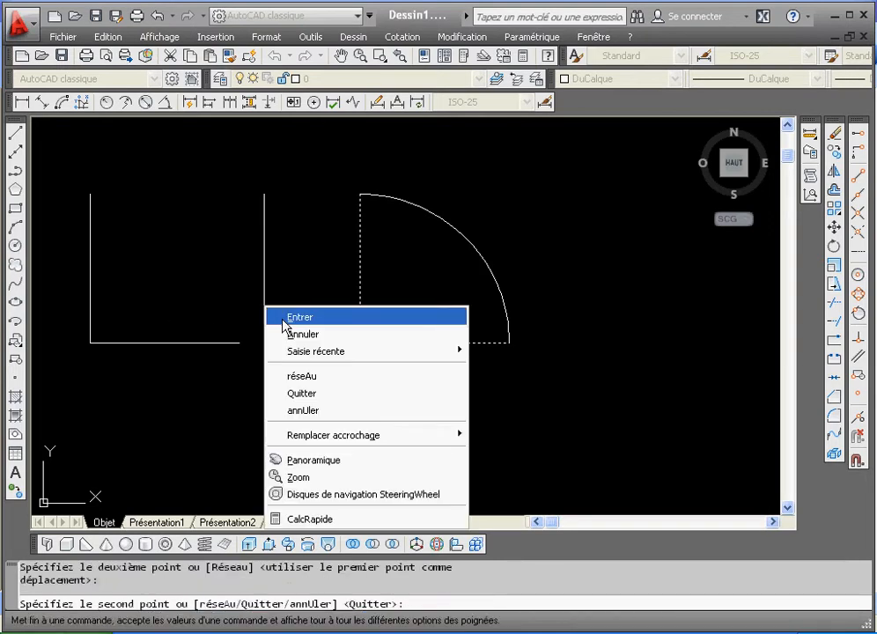
{"action": "left_click", "coordinate": [283, 315]}
Draw an arc centred on the copied L's corner, starting at the horizontal line's free end and ending at the vertical line's top.
{"action": "left_click", "coordinate": [15, 227]}
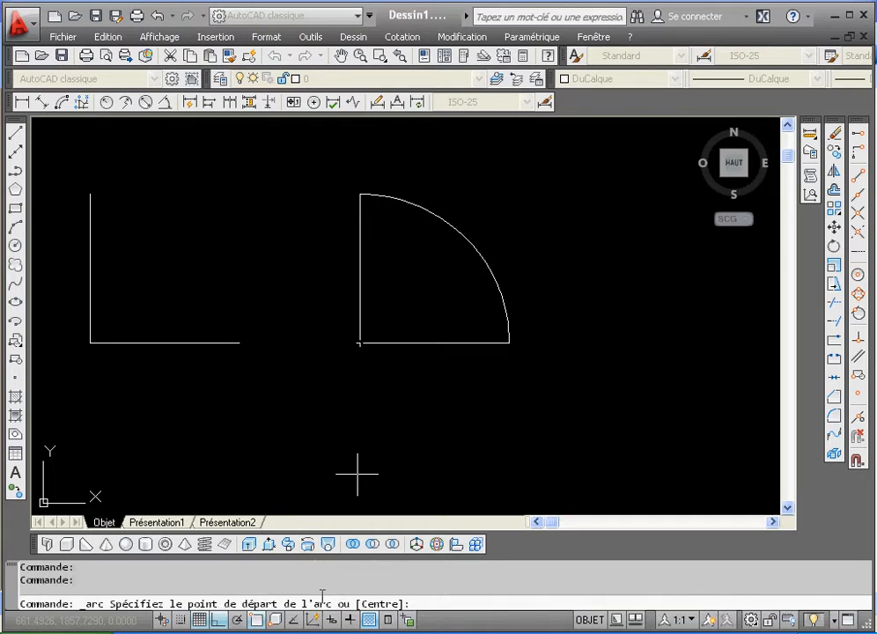
{"action": "right_click", "coordinate": [269, 382]}
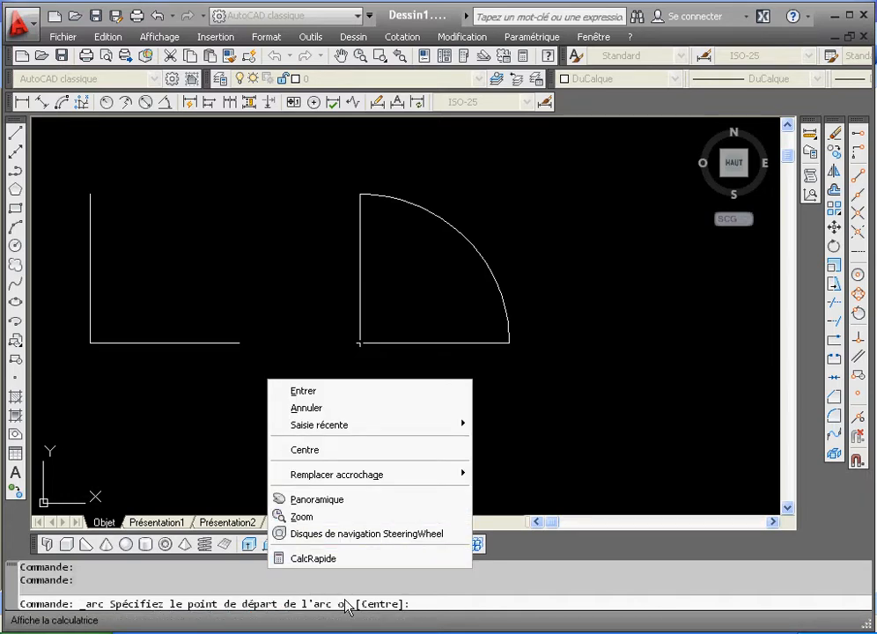
{"action": "left_click", "coordinate": [305, 450]}
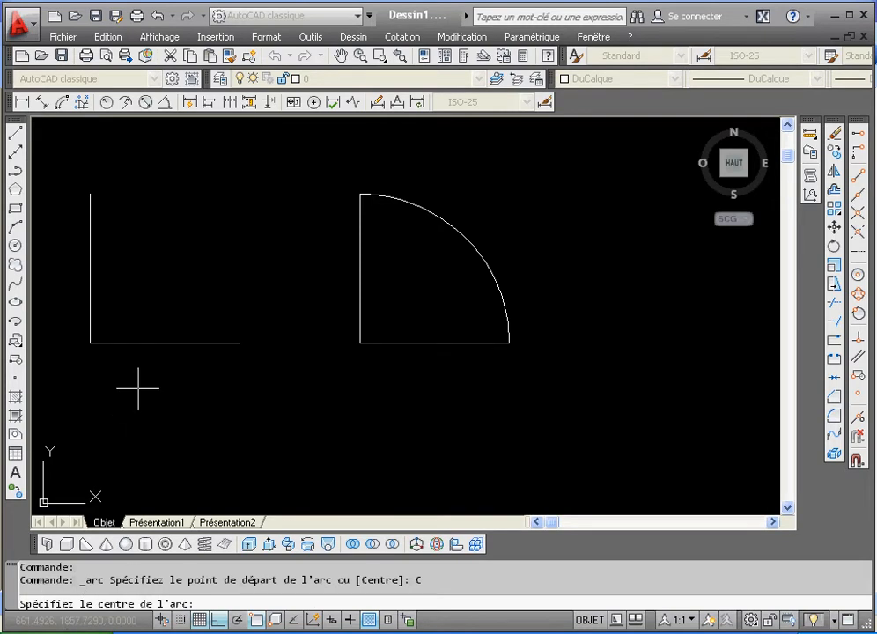
{"action": "left_click", "coordinate": [90, 343]}
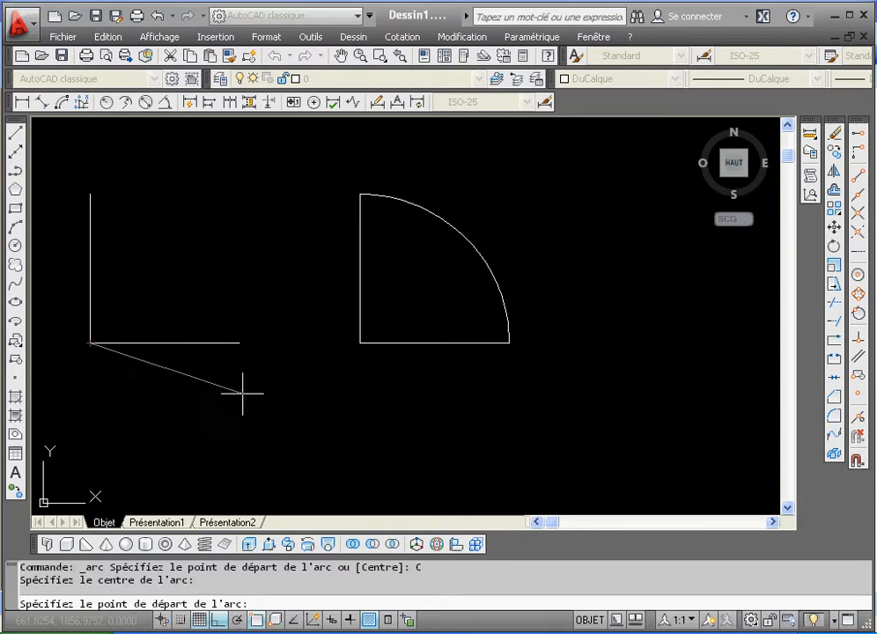
{"action": "left_click", "coordinate": [239, 343]}
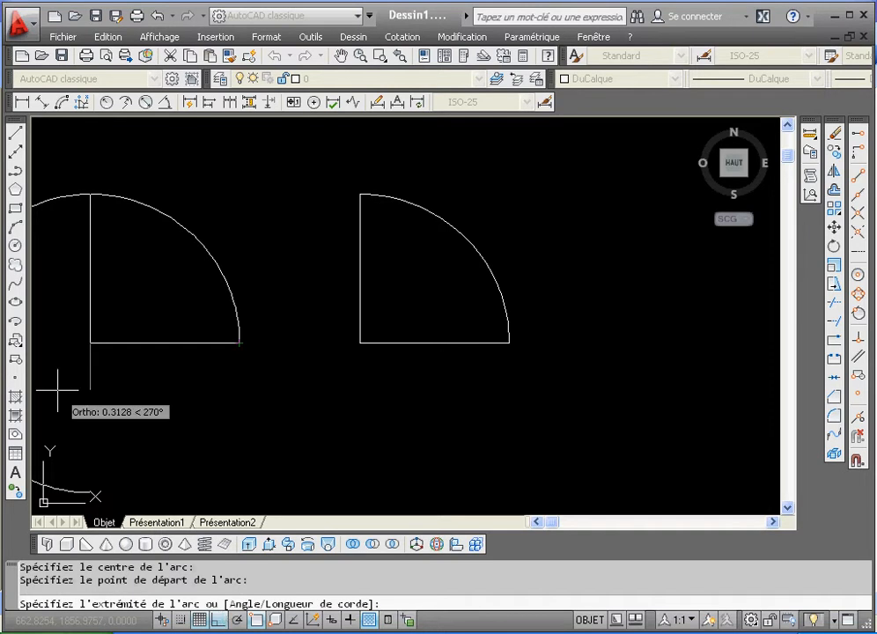
{"action": "left_click", "coordinate": [90, 193]}
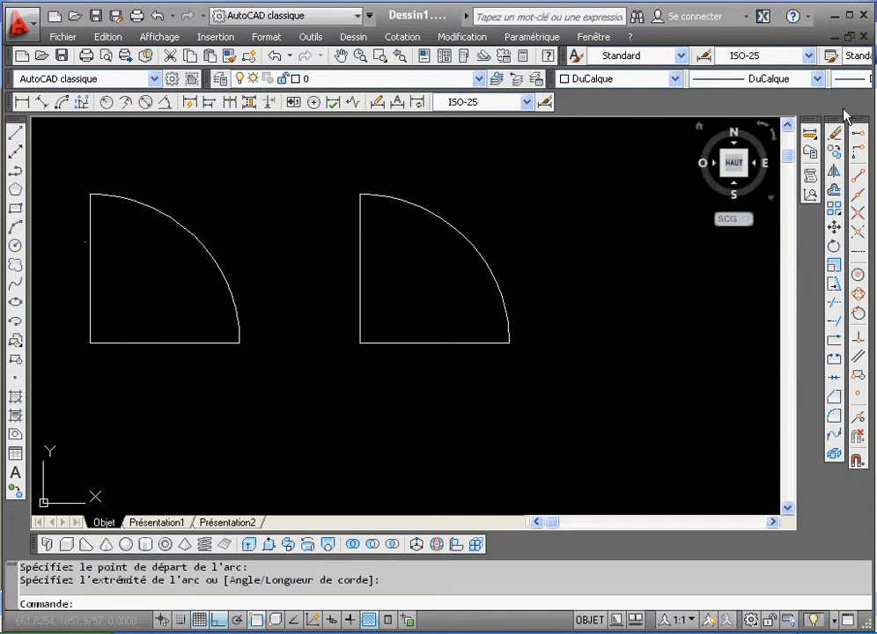
Copy the left sector's two straight lines from their corner into the empty area to the right of the other sector.
{"action": "left_click", "coordinate": [833, 151]}
{"action": "left_click", "coordinate": [151, 314]}
{"action": "left_click", "coordinate": [74, 363]}
{"action": "key", "text": "Return"}
{"action": "left_click", "coordinate": [90, 344]}
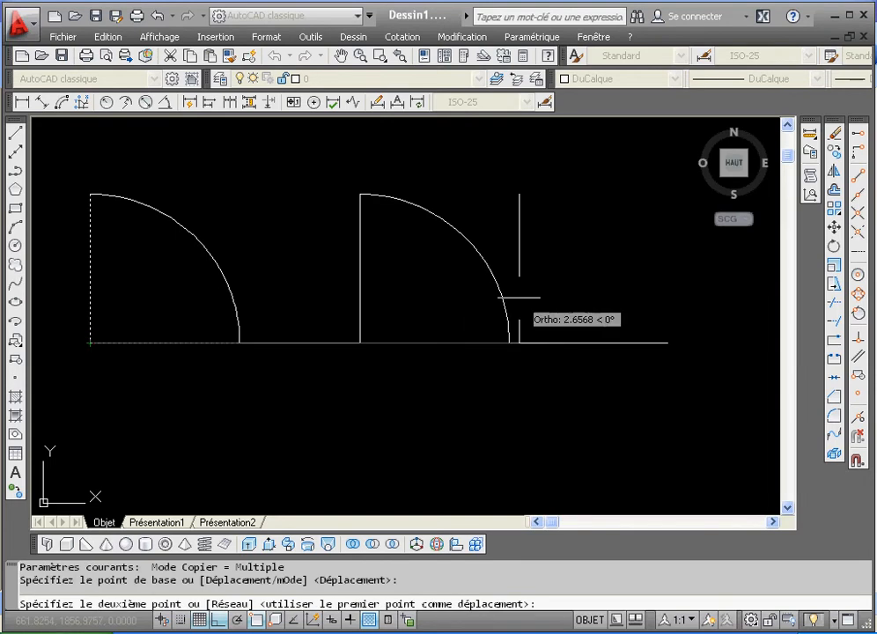
{"action": "left_click", "coordinate": [574, 312]}
{"action": "right_click", "coordinate": [618, 387]}
{"action": "left_click", "coordinate": [643, 399]}
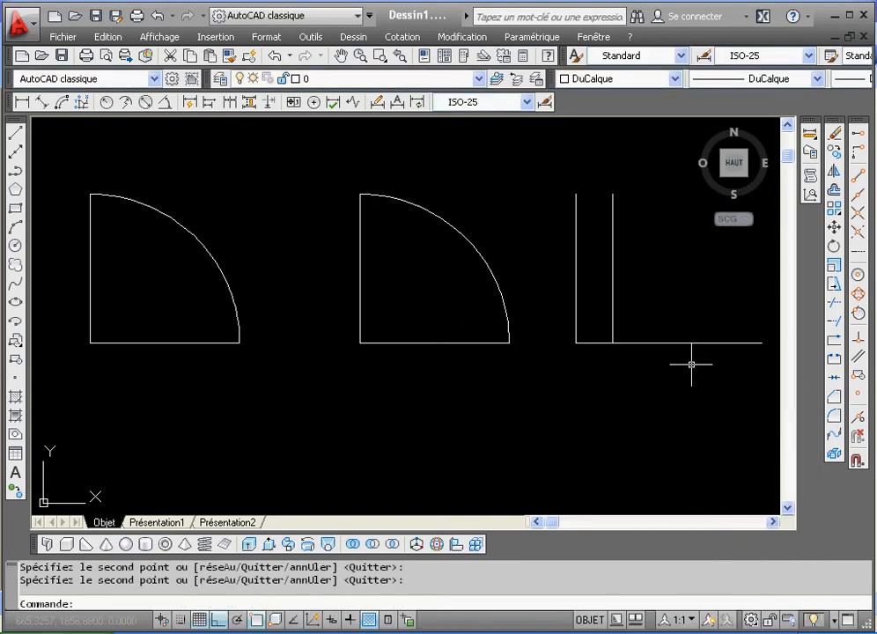
Erase the surplus copied pair of lines that overlaps the third L, keeping the L nearest the sectors.
{"action": "left_click", "coordinate": [612, 313]}
{"action": "left_click", "coordinate": [764, 343]}
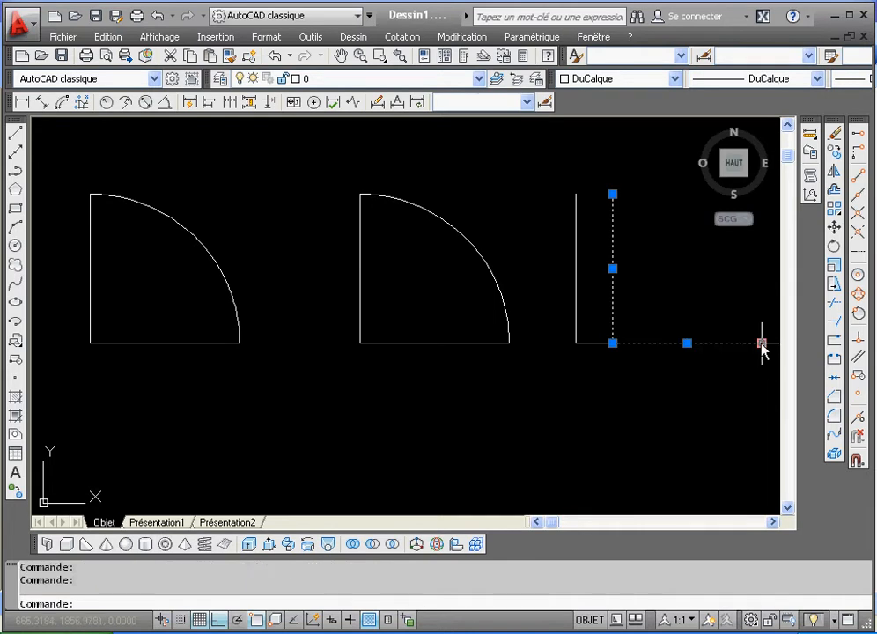
{"action": "left_click", "coordinate": [834, 133]}
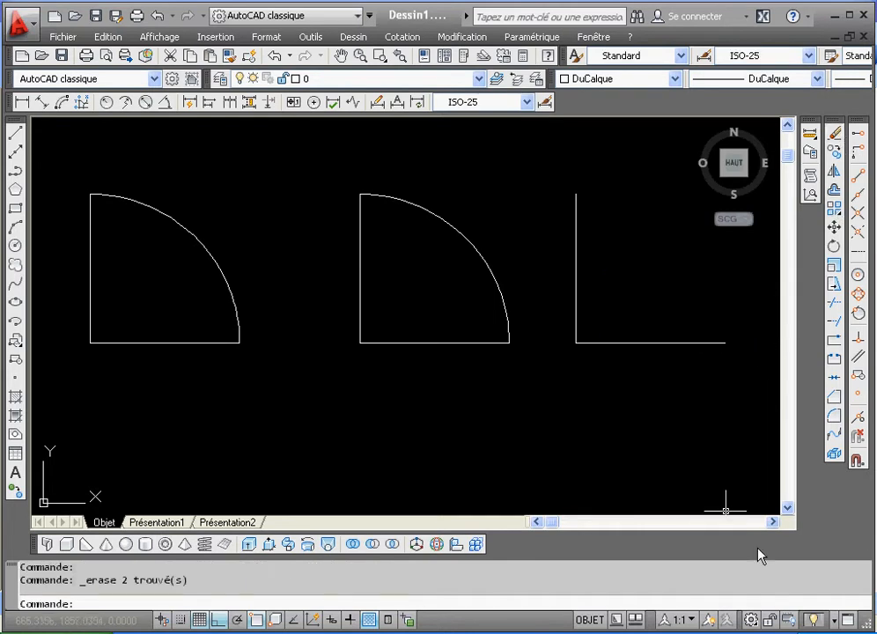
Draw an arc centred on the third L's corner, starting at the horizontal line's free end, with the chord length picked at the vertical line's top.
{"action": "left_click", "coordinate": [773, 522]}
{"action": "left_click", "coordinate": [772, 522]}
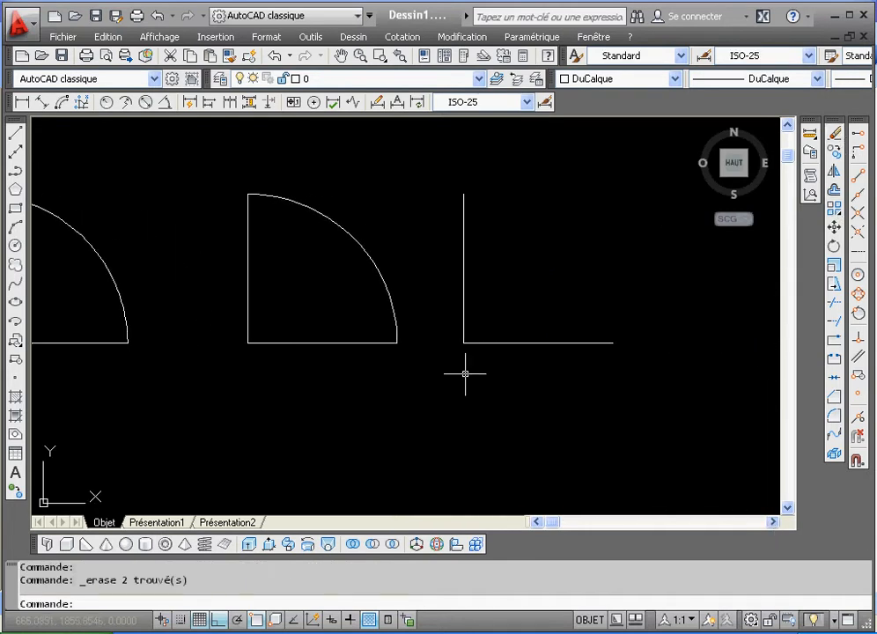
{"action": "left_click", "coordinate": [15, 228]}
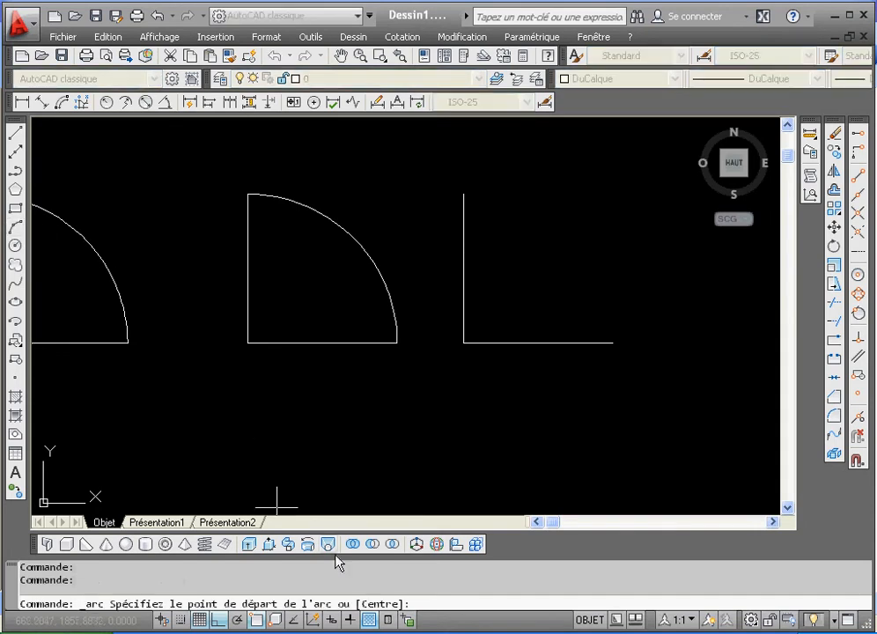
{"action": "right_click", "coordinate": [365, 415]}
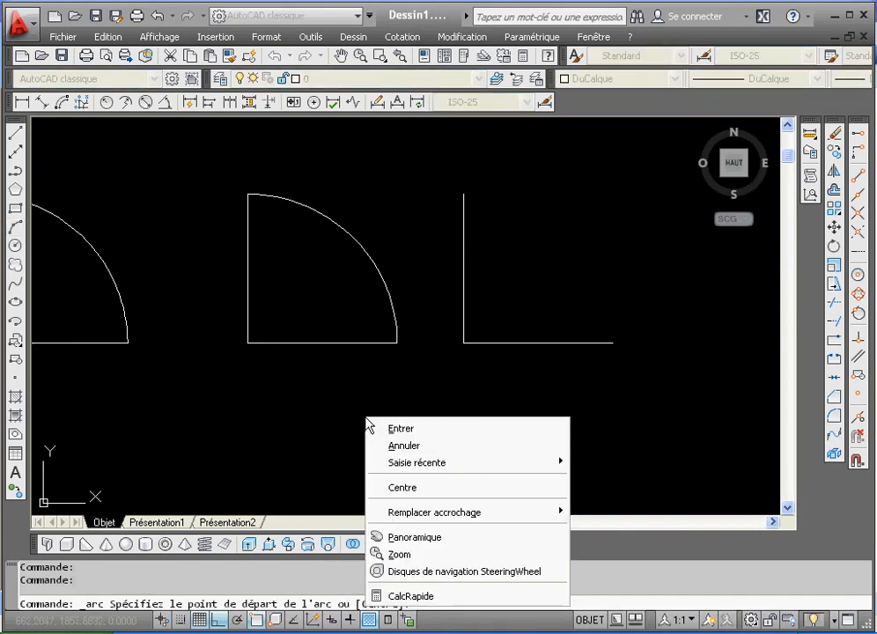
{"action": "left_click", "coordinate": [418, 495]}
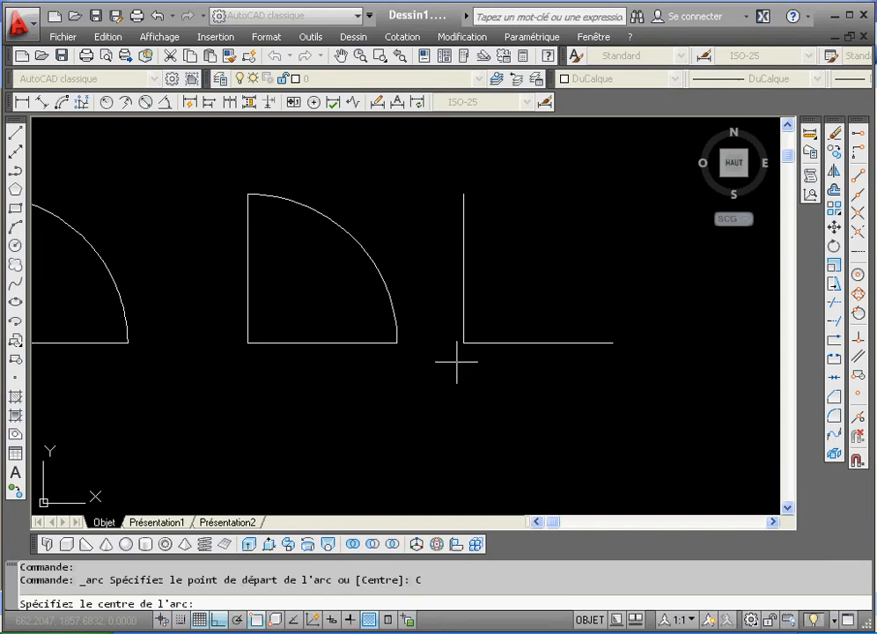
{"action": "left_click", "coordinate": [464, 343]}
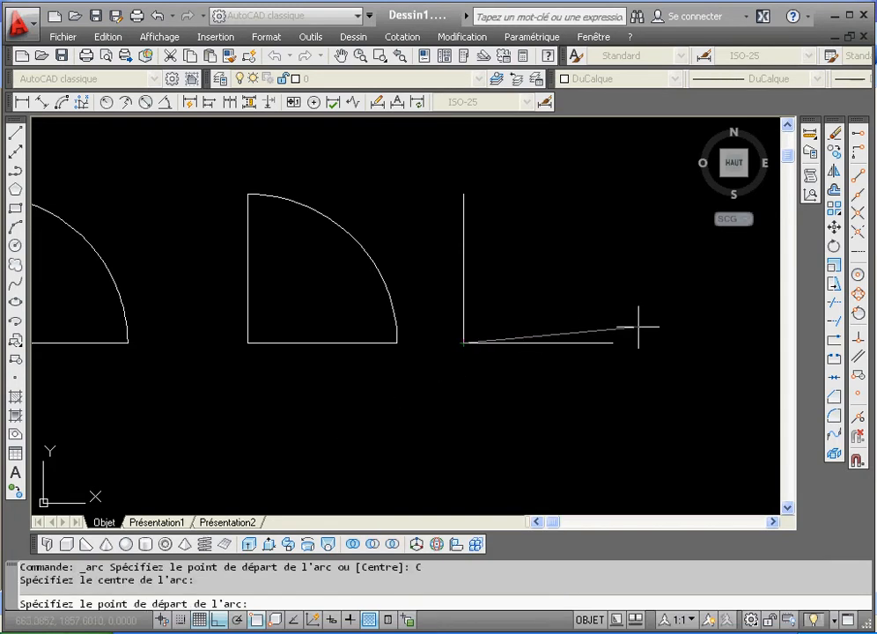
{"action": "left_click", "coordinate": [611, 342]}
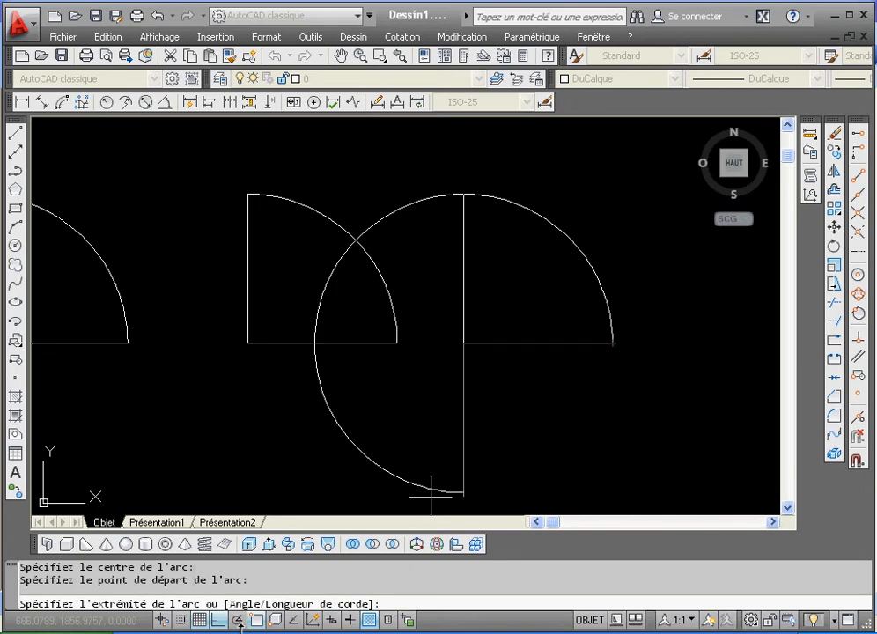
{"action": "right_click", "coordinate": [420, 328]}
{"action": "left_click", "coordinate": [460, 413]}
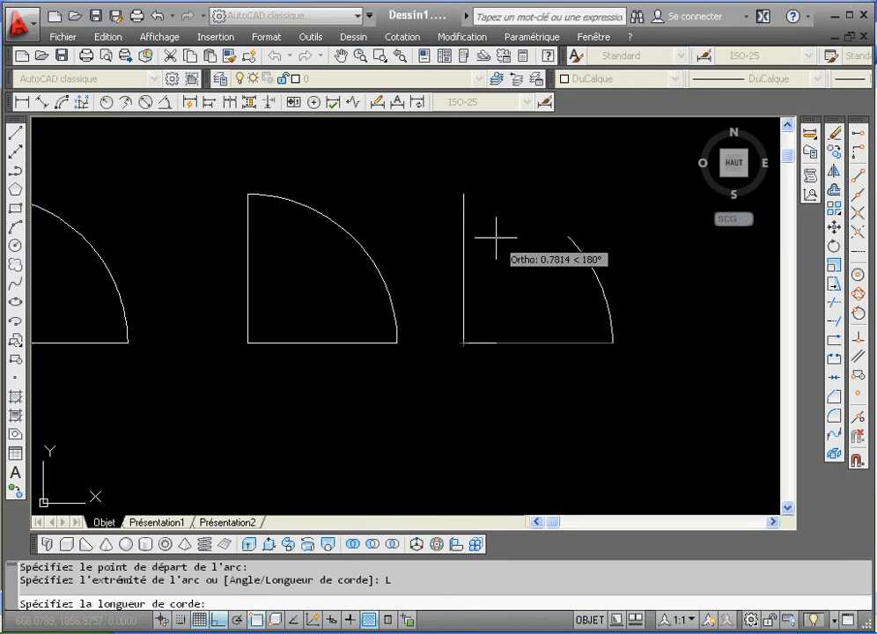
{"action": "left_click", "coordinate": [463, 194]}
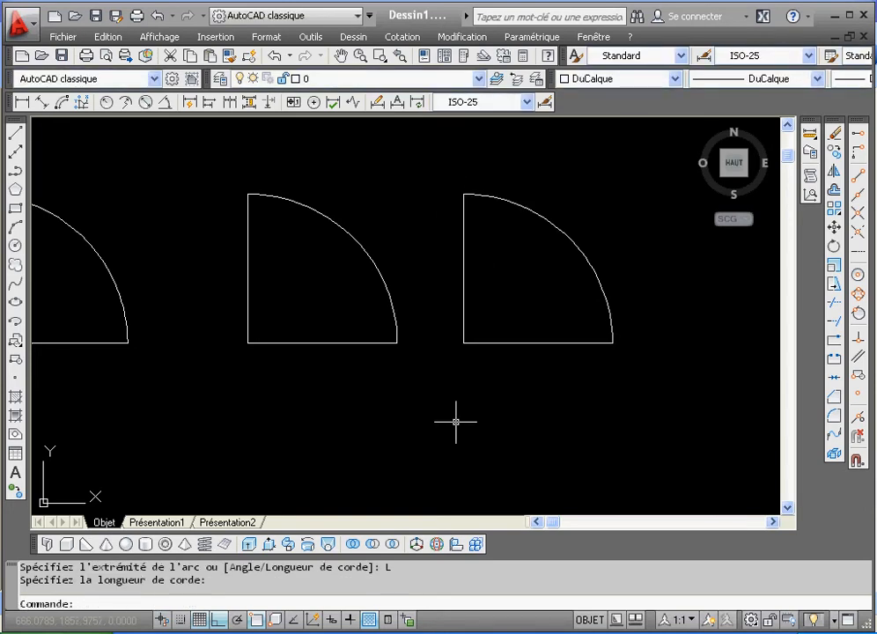
Bring all three quarter sectors into view, examine the chord diagram in Word, and return to the AutoCAD drawing.
{"action": "left_click", "coordinate": [342, 57]}
{"action": "mouse_move", "coordinate": [372, 255]}
{"action": "left_mouse_down"}
{"action": "mouse_move", "coordinate": [495, 309]}
{"action": "mouse_move", "coordinate": [480, 262]}
{"action": "left_mouse_up"}
{"action": "right_click", "coordinate": [481, 266]}
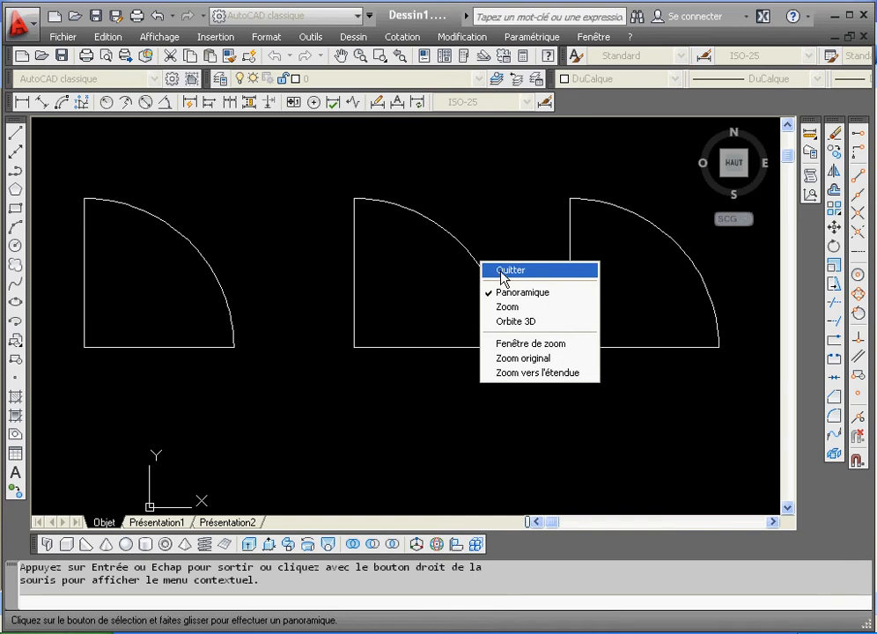
{"action": "left_click", "coordinate": [501, 273]}
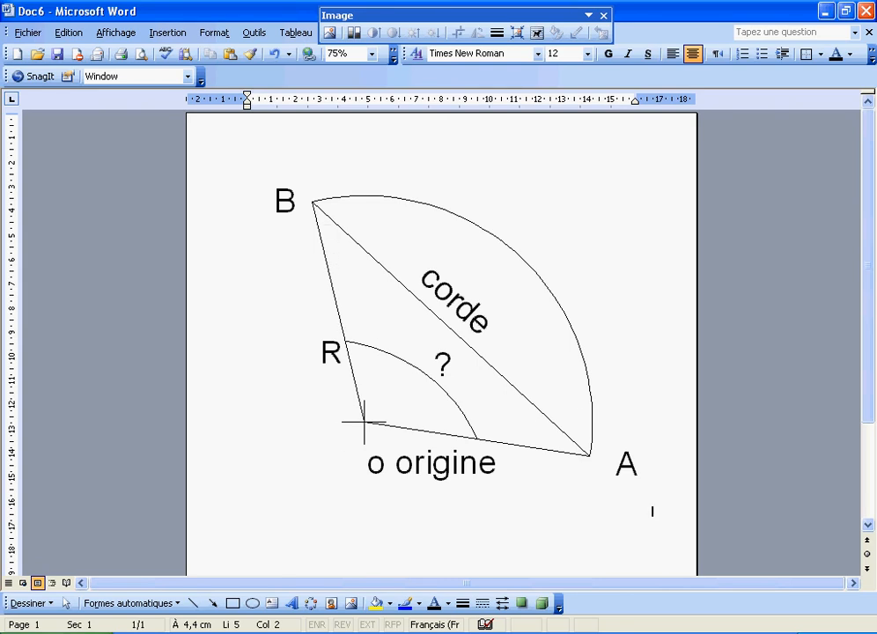
{"action": "key", "text": "alt+Tab"}
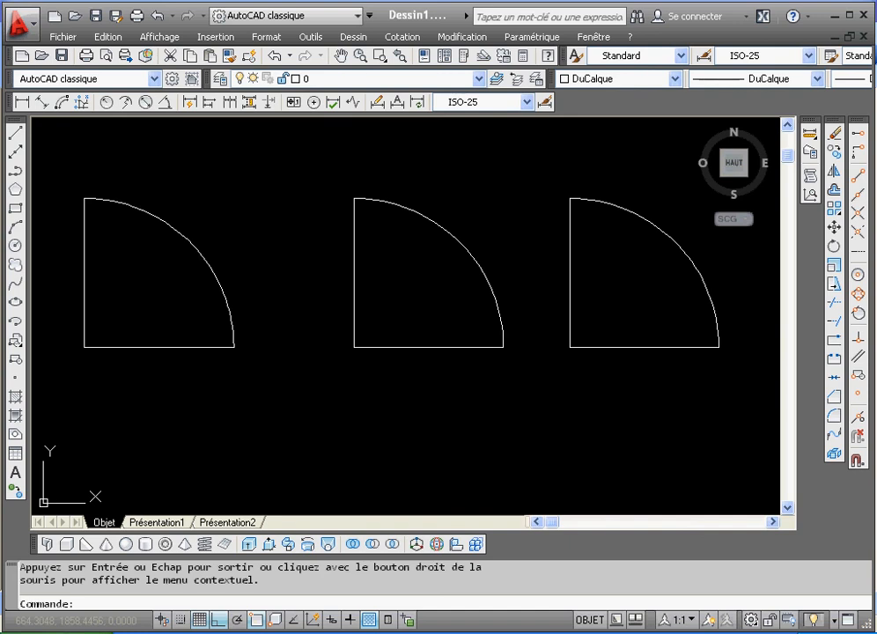